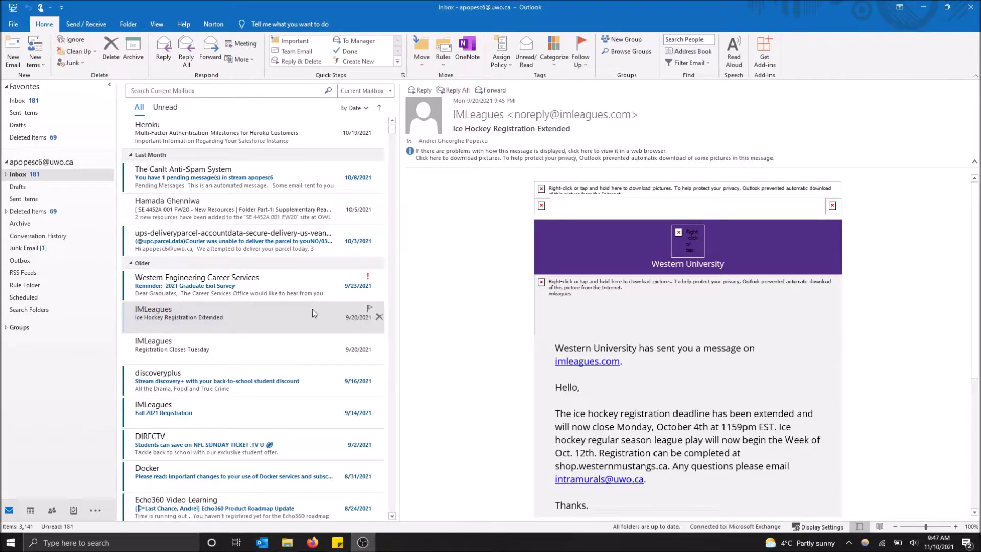
Step: Delete the old Rule Folder from the mailbox and return to the Inbox
click(77, 287)
right_click(76, 286)
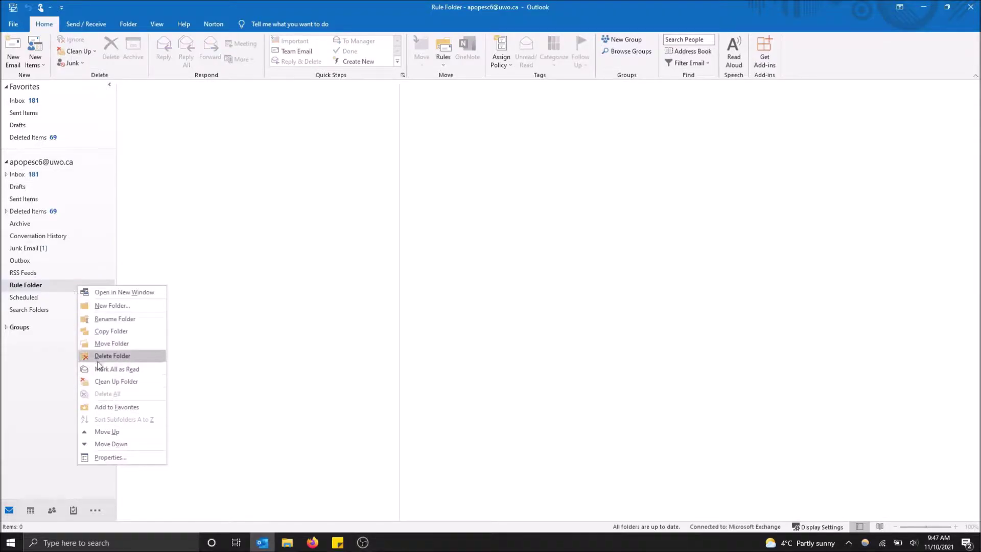
click(100, 356)
click(482, 298)
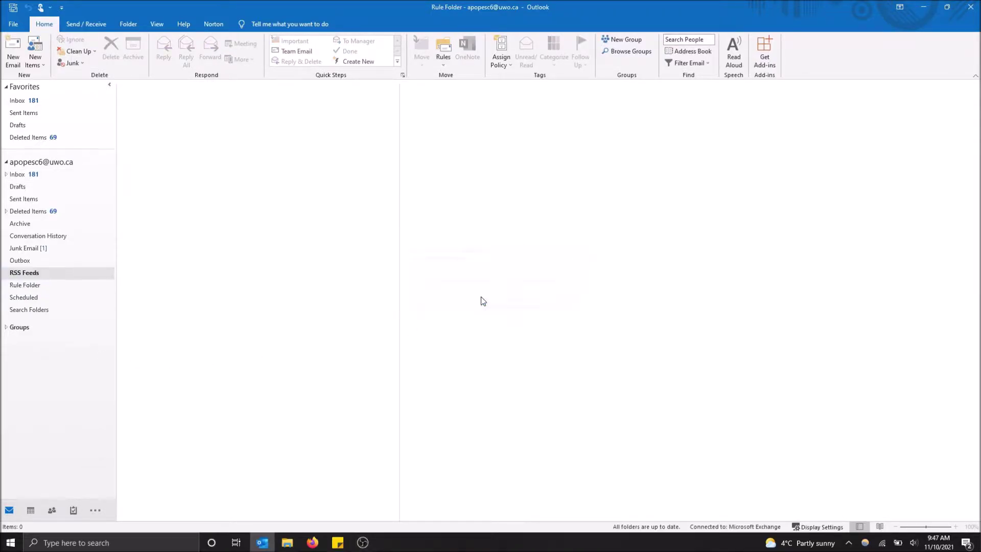
click(34, 174)
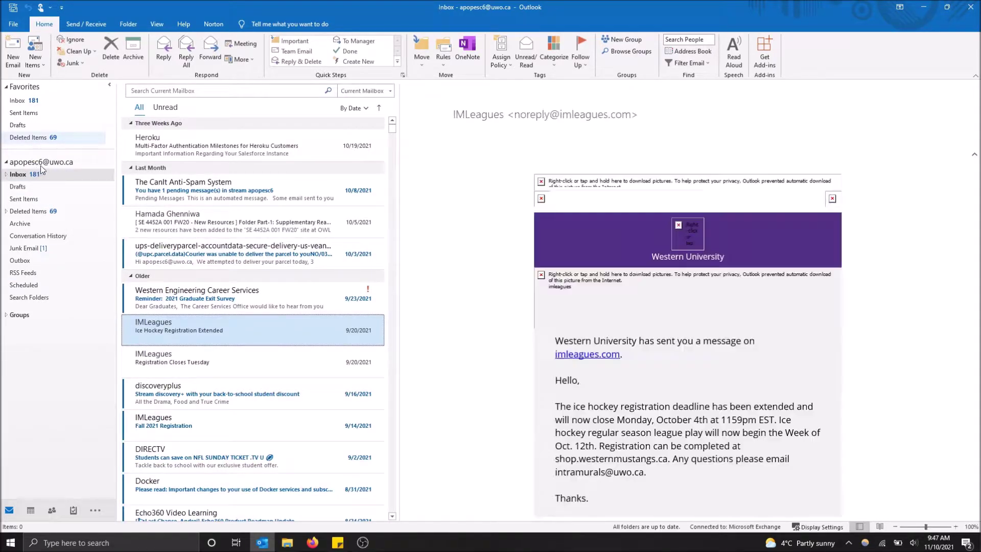
Step: Create a new top-level folder named Rule Folder under the account mailbox
click(41, 164)
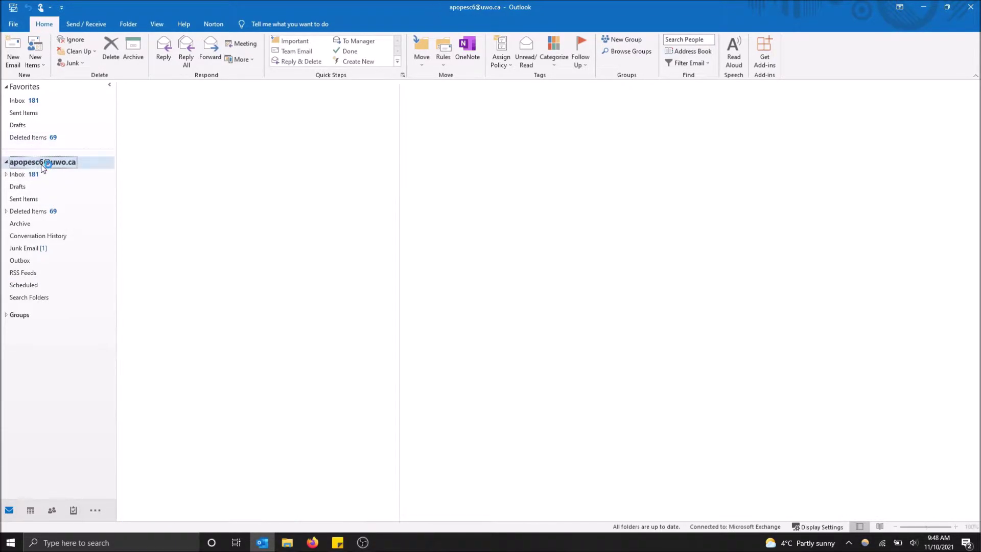
right_click(65, 167)
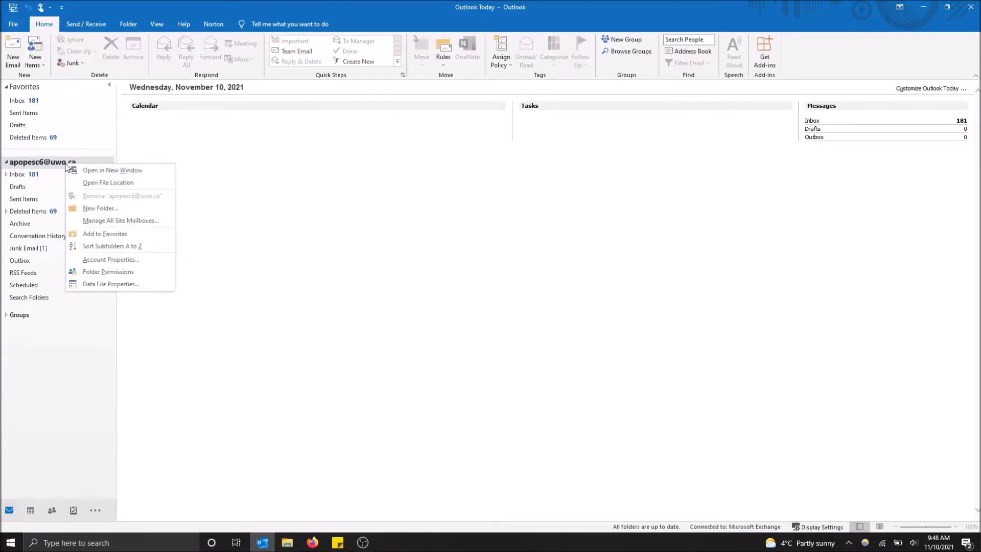
click(106, 208)
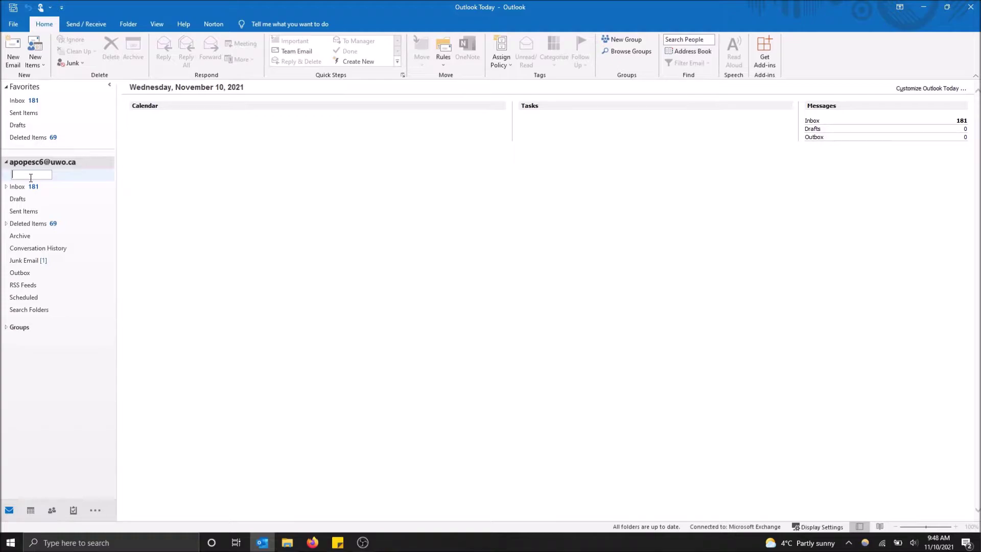
text(Rule)
text( Folder)
key(Return)
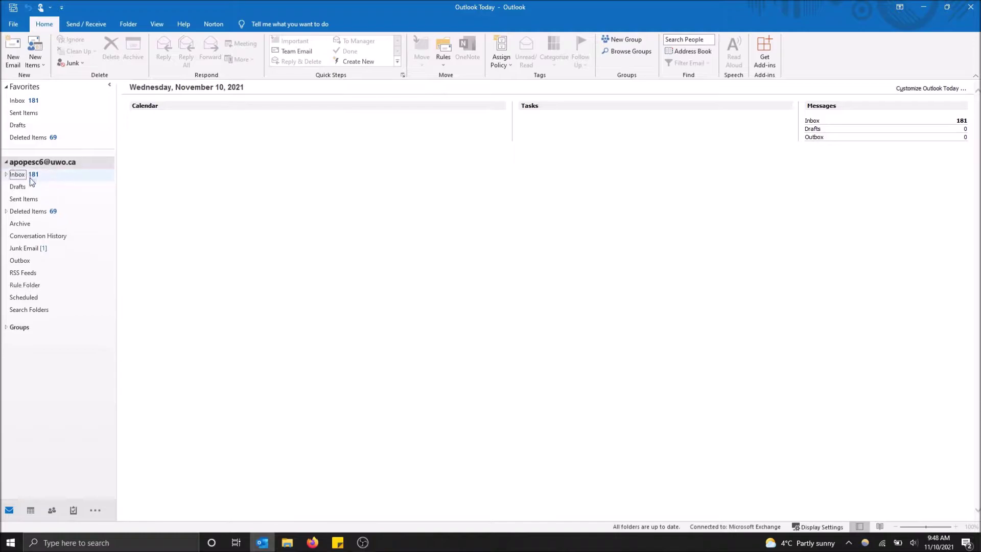
Step: View the empty Rule Folder, then return to the Inbox and the IMLeagues message
click(26, 285)
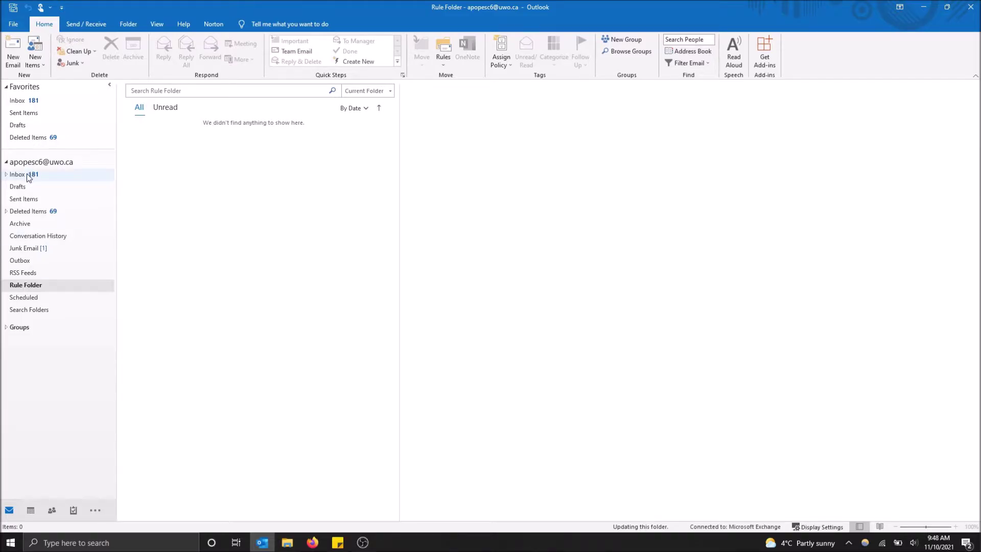
click(26, 174)
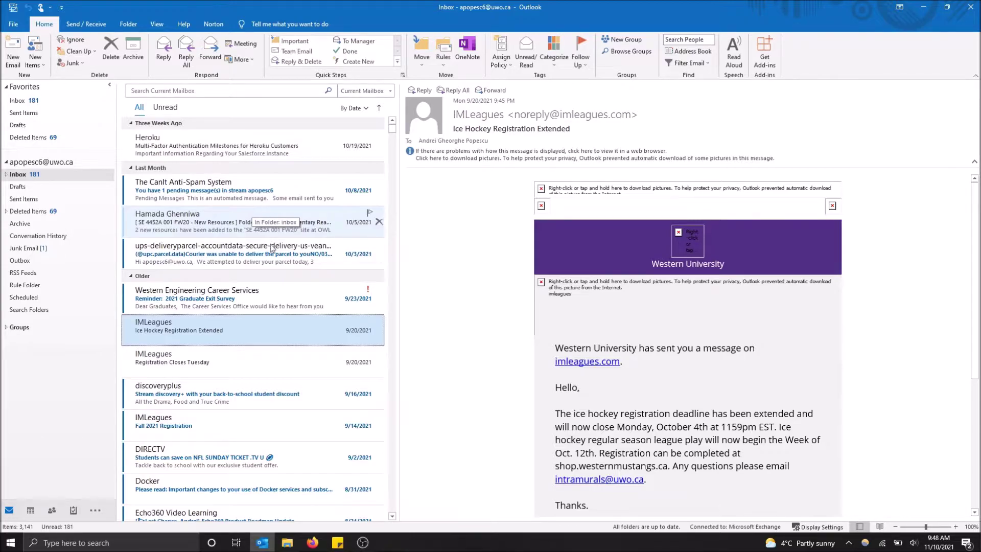
scroll(202, 334, down, 1)
scroll(201, 334, down, 1)
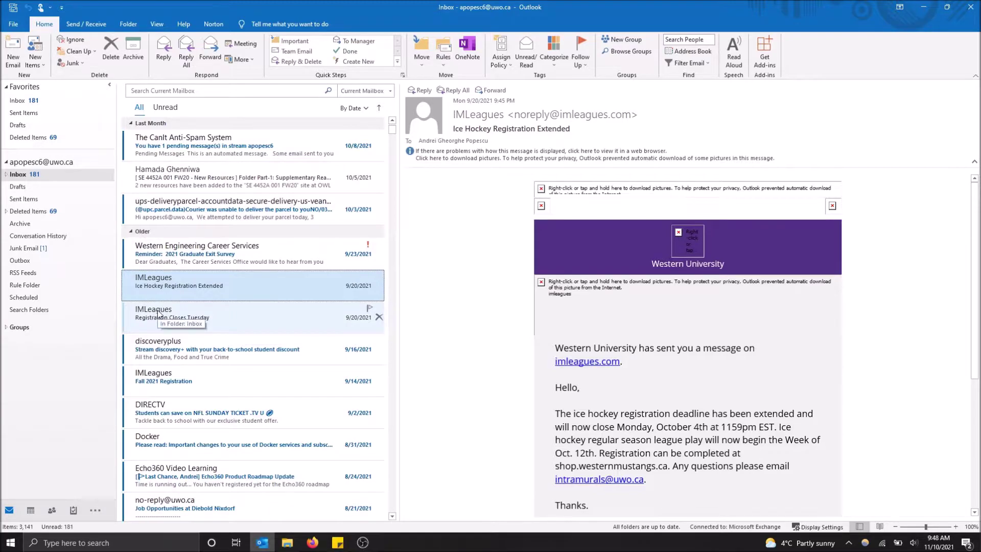
Step: Start a Create Rule dialog from the IMLeagues Ice Hockey Registration Extended message
right_click(204, 282)
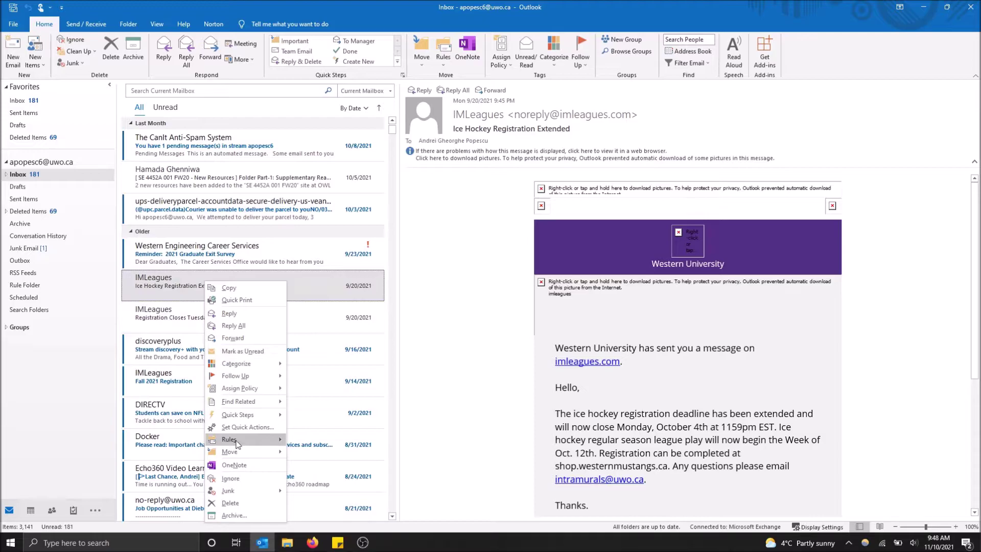
mouse_move(229, 439)
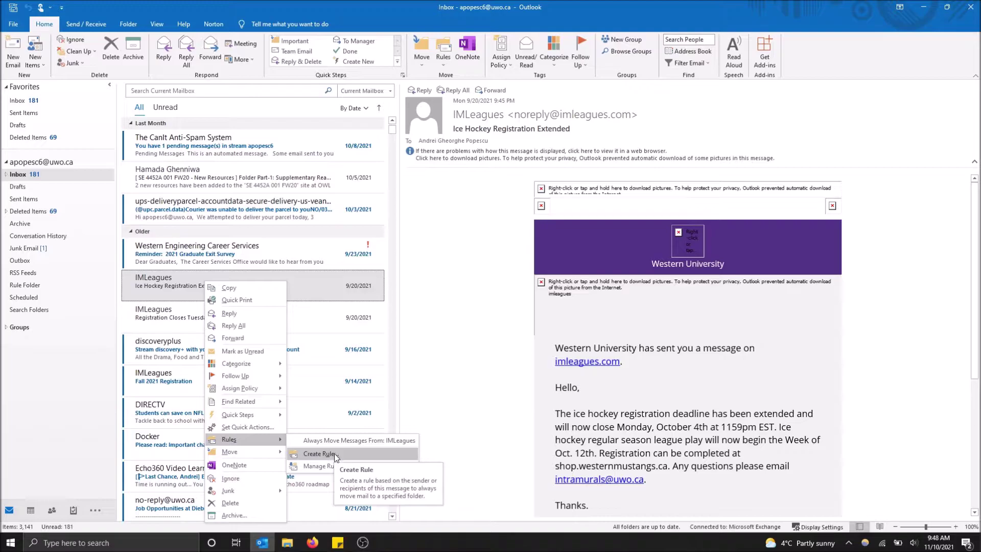
click(335, 454)
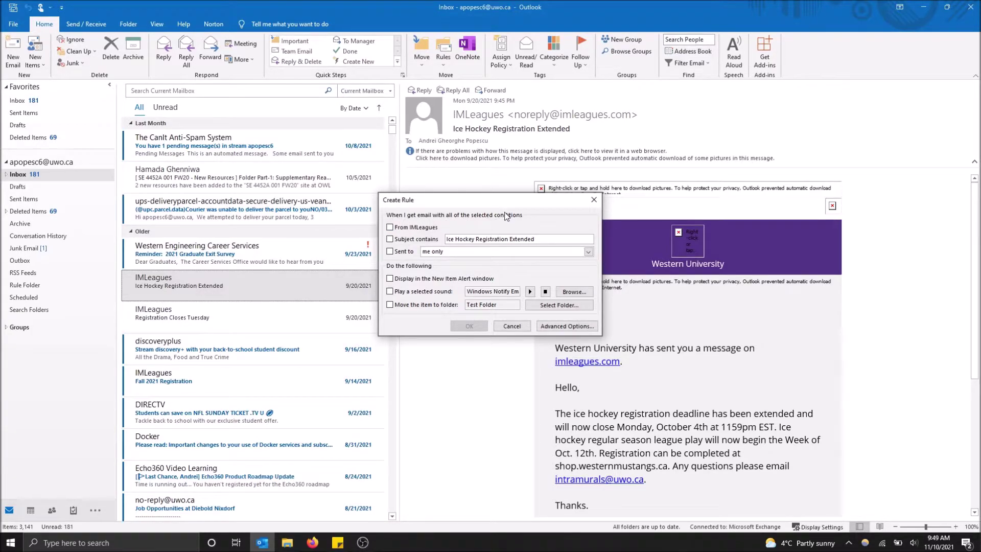
Step: Match mail from IMLeagues and set the top-level Rule Folder as the move destination
click(391, 228)
click(560, 305)
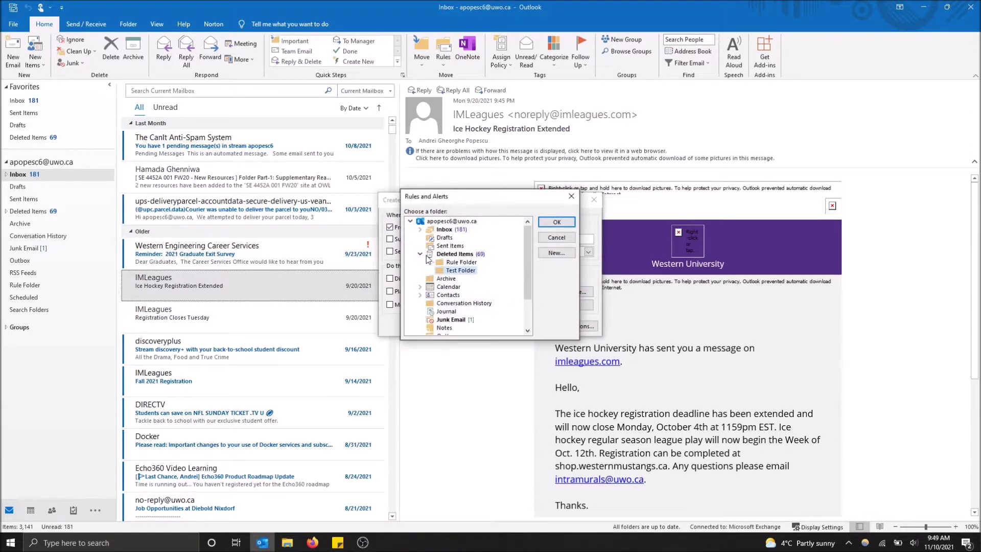
scroll(429, 260, down, 1)
scroll(432, 276, down, 1)
click(451, 313)
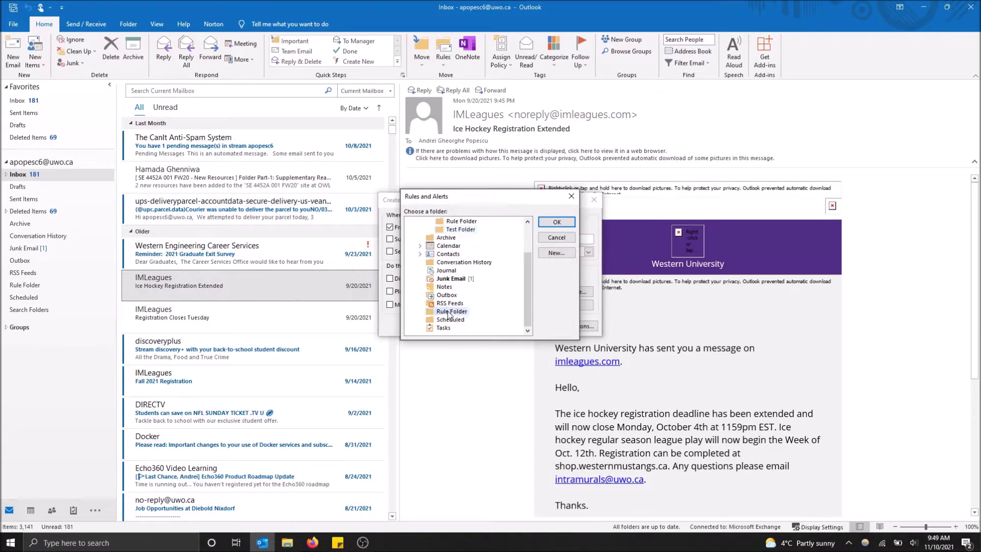
click(557, 222)
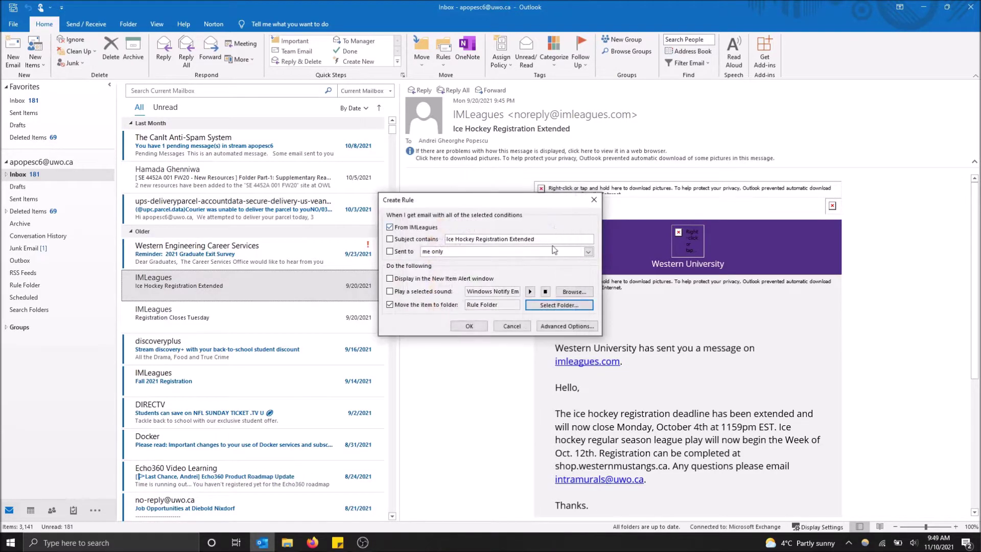
Step: Drop the Subject-contains condition, check recipient options, and save the IMLeagues rule
click(534, 238)
drag(534, 239, 446, 243)
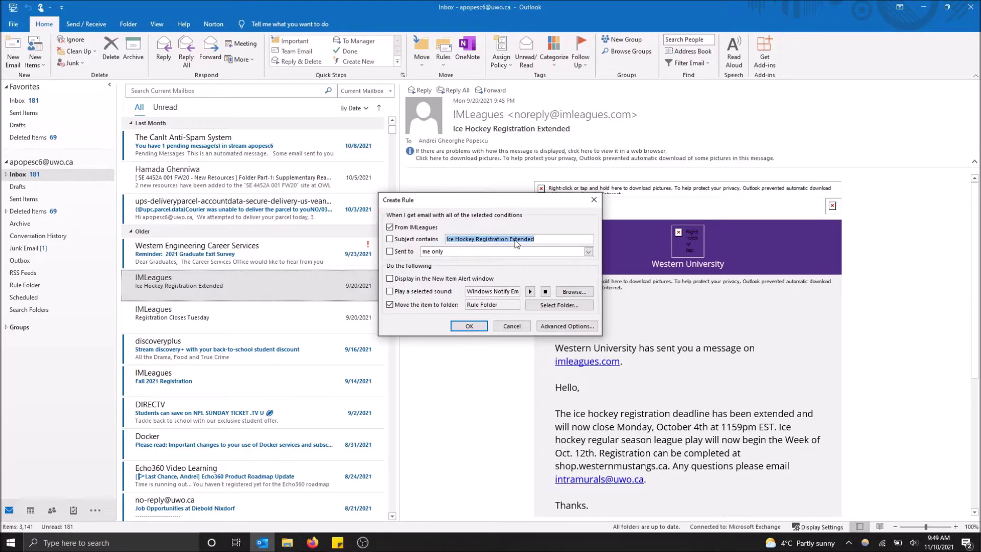
click(389, 239)
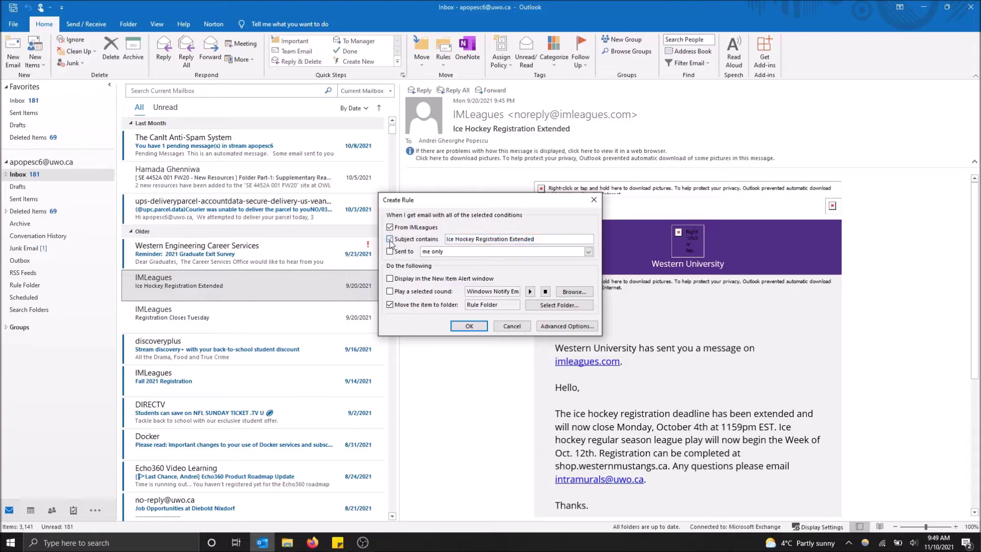
click(389, 240)
click(588, 251)
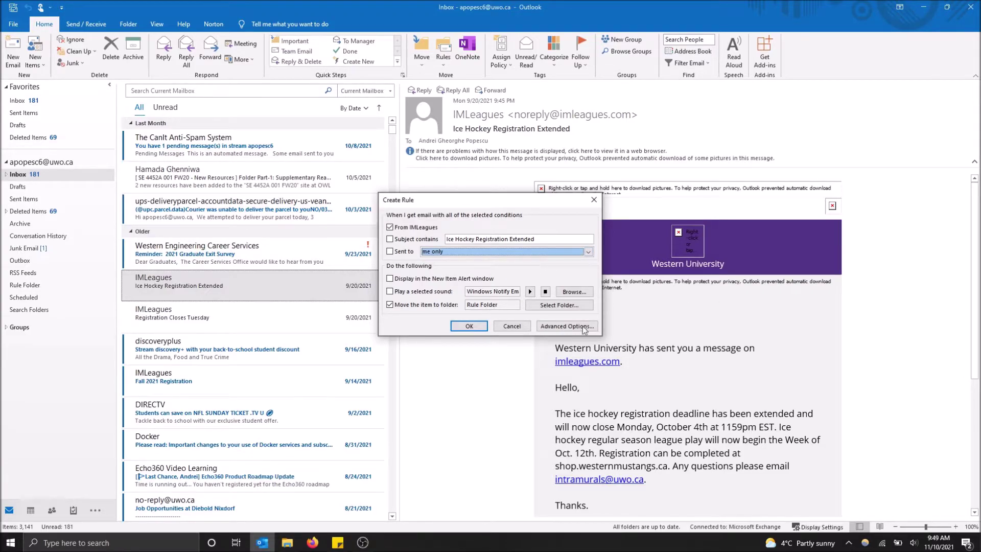
click(481, 329)
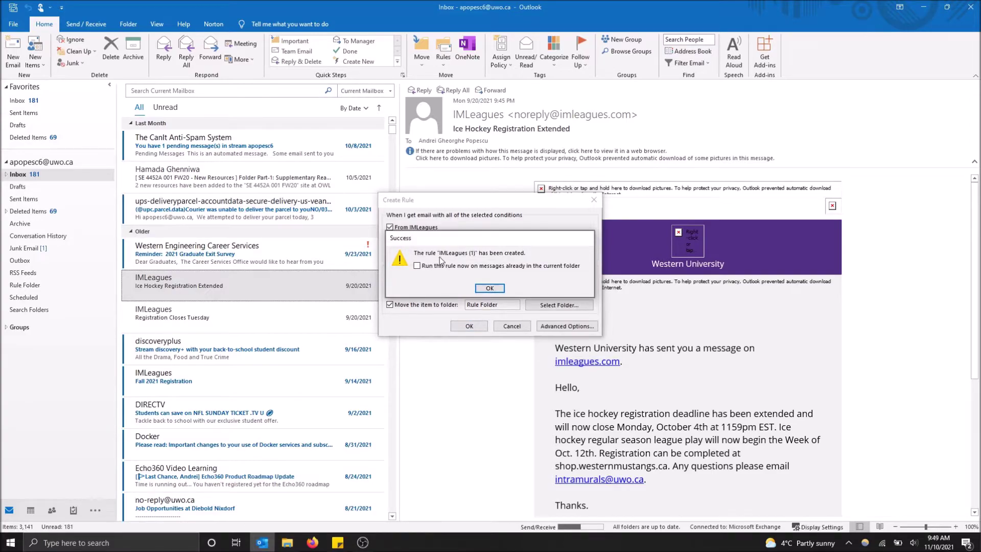
Step: Dismiss the Success message and open Manage Rules & Alerts from the IMLeagues email
click(490, 289)
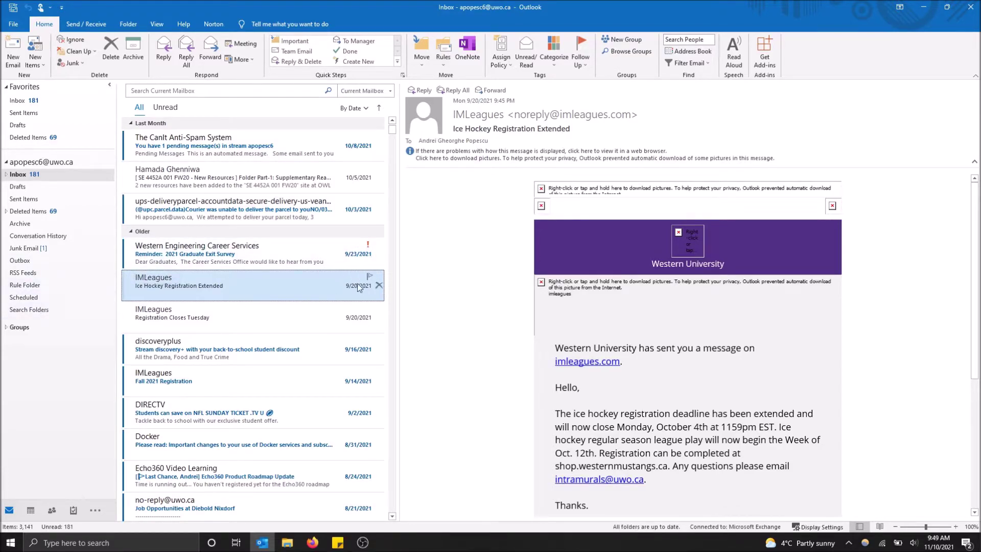
mouse_move(253, 286)
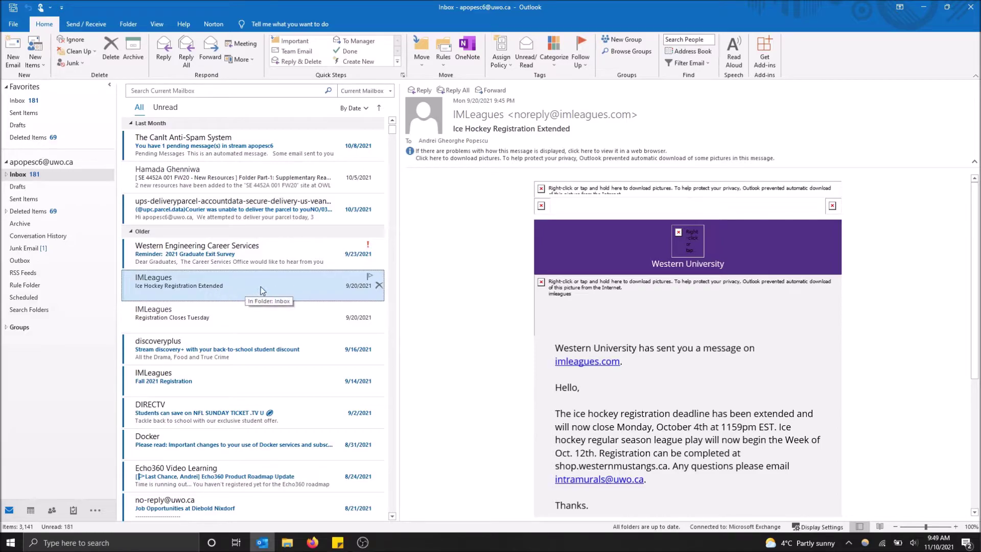
right_click(260, 290)
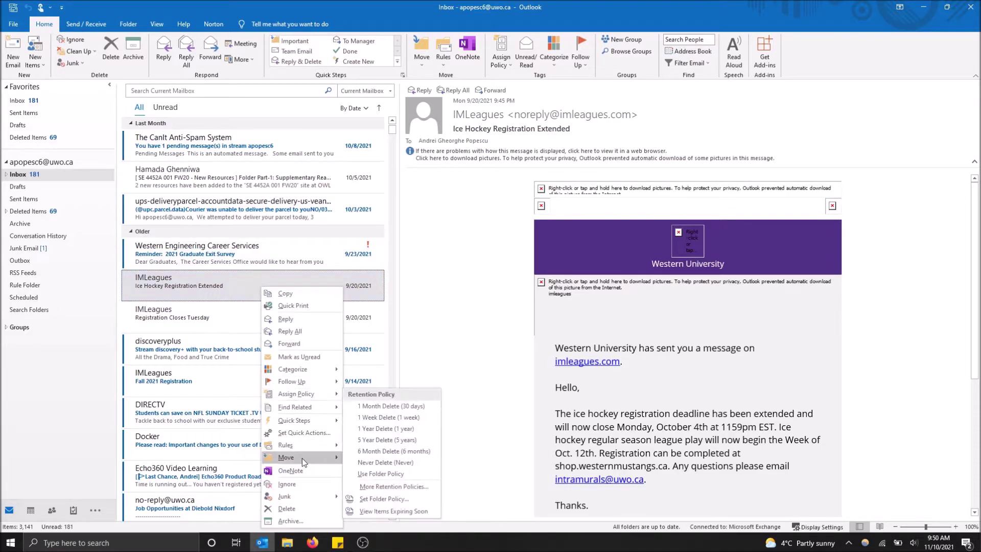
mouse_move(286, 445)
click(367, 460)
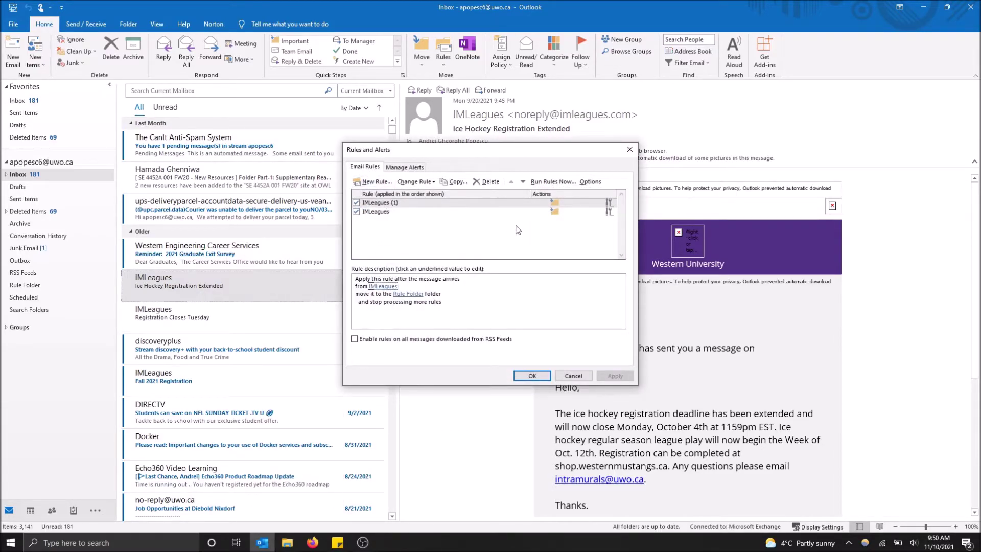
Step: Review the IMLeagues (1) and older IMLeagues rules, moving to Rule Folder and Test Folder
click(383, 211)
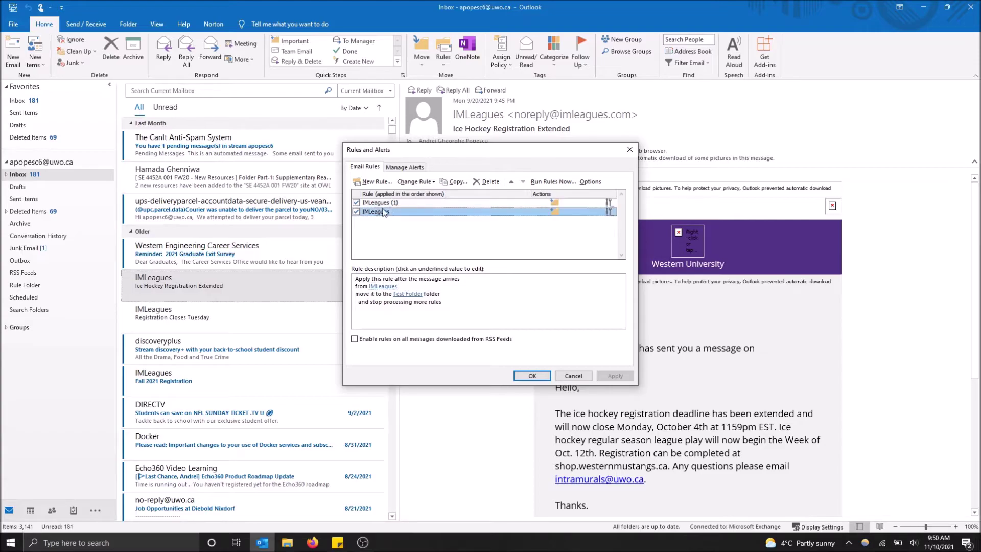
key(Up)
click(384, 211)
double_click(431, 203)
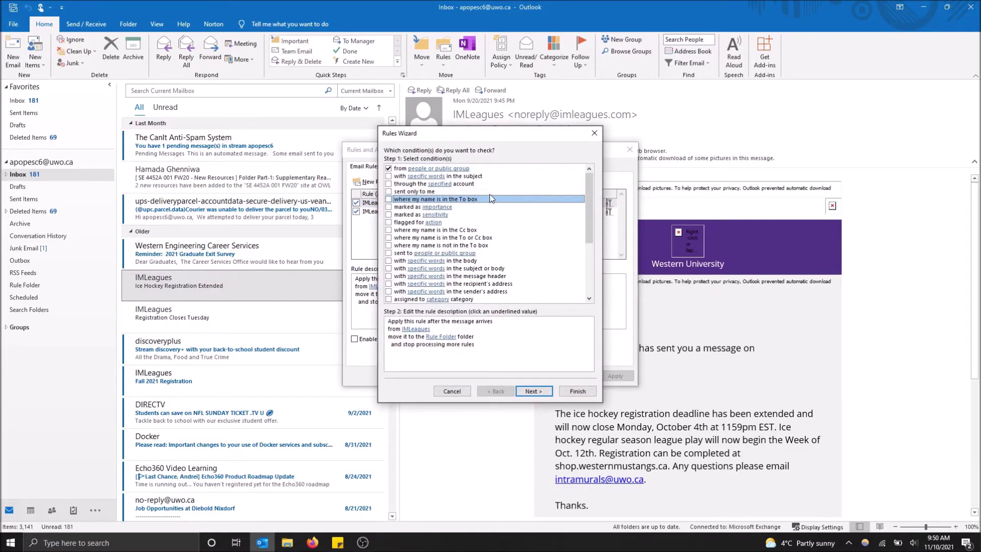
scroll(490, 194, down, 2)
scroll(494, 201, down, 3)
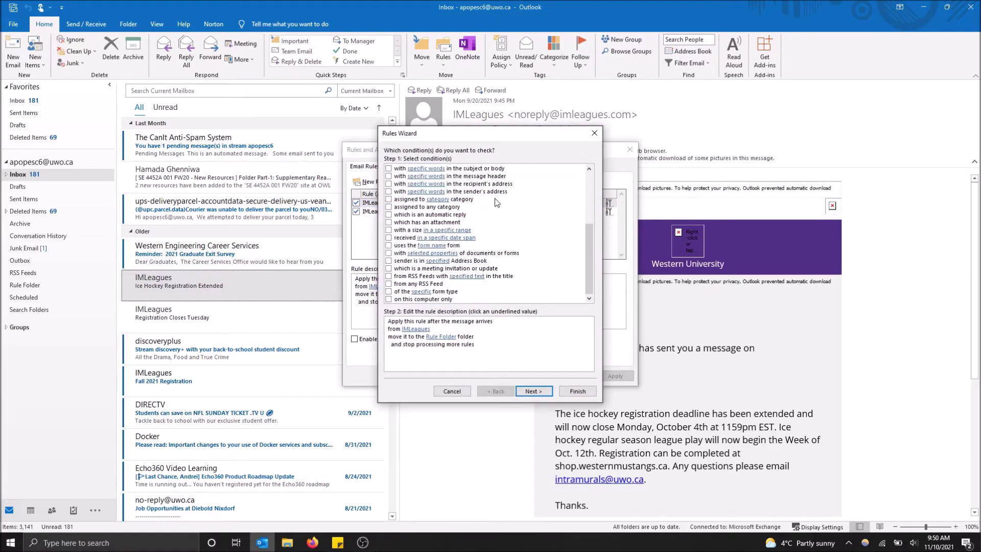
scroll(497, 207, up, 5)
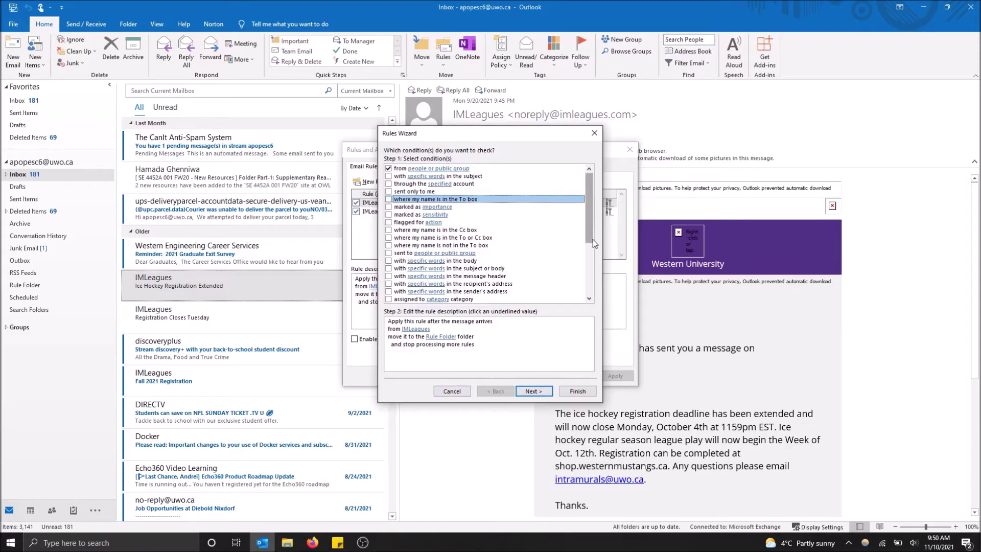
scroll(531, 230, down, 1)
scroll(531, 230, down, 3)
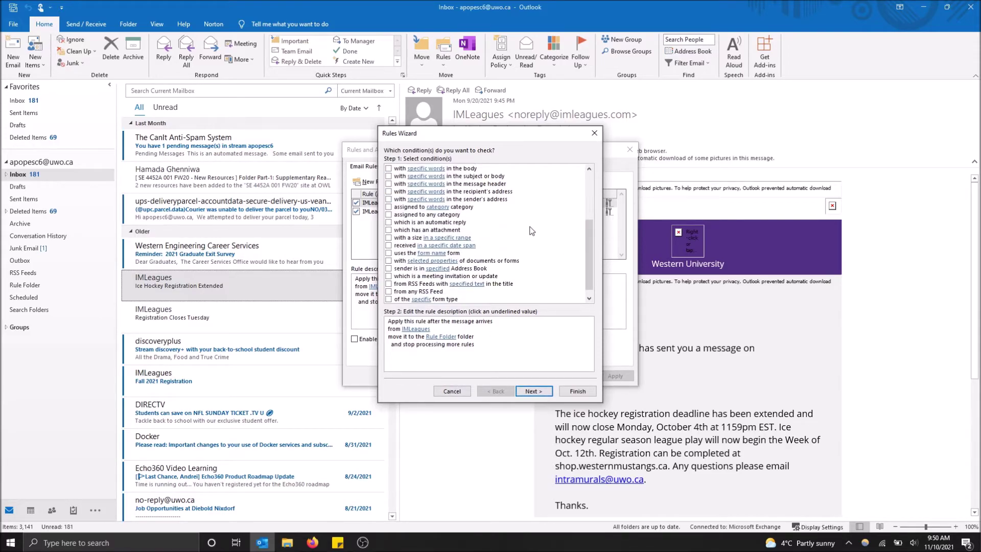
click(594, 132)
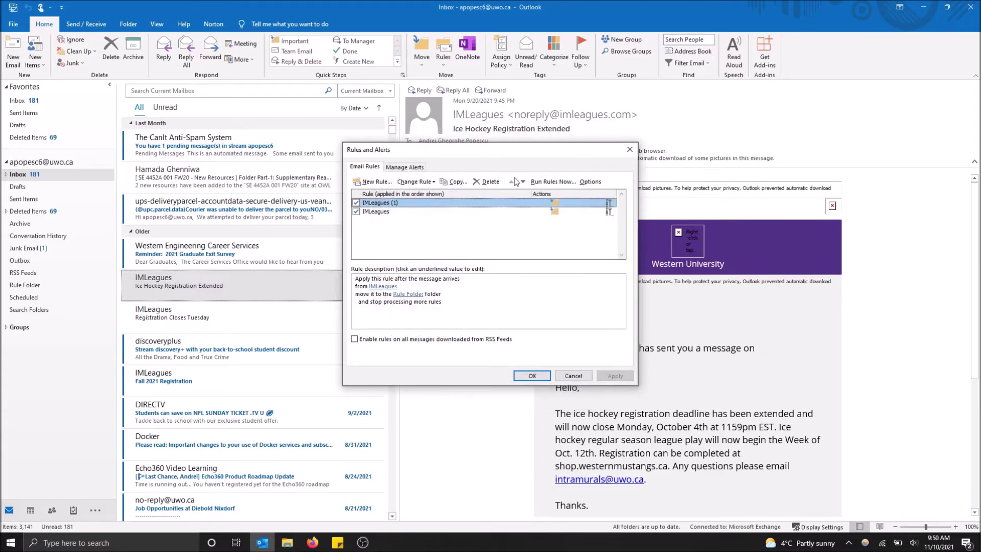